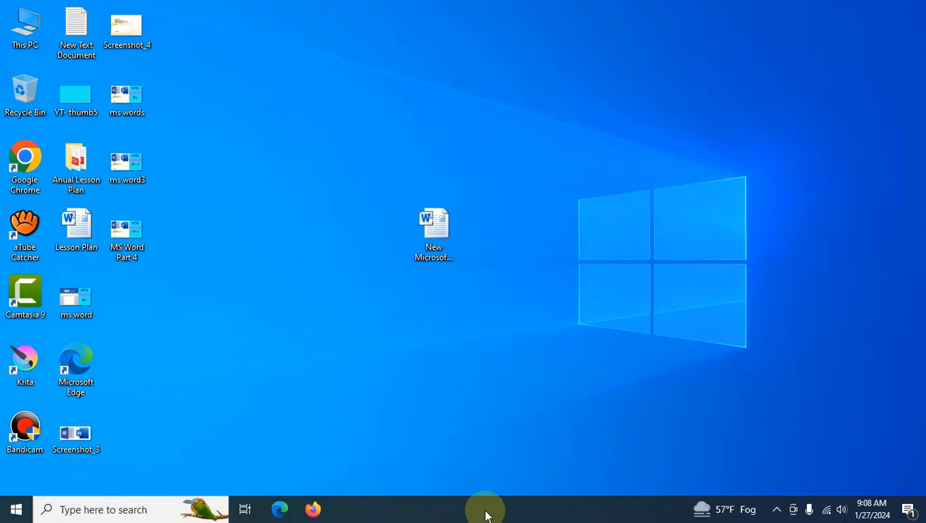
# Open the New Microsoft Word Document file from the desktop and apply left alignment to its heading line
pyautogui.click(429, 228)
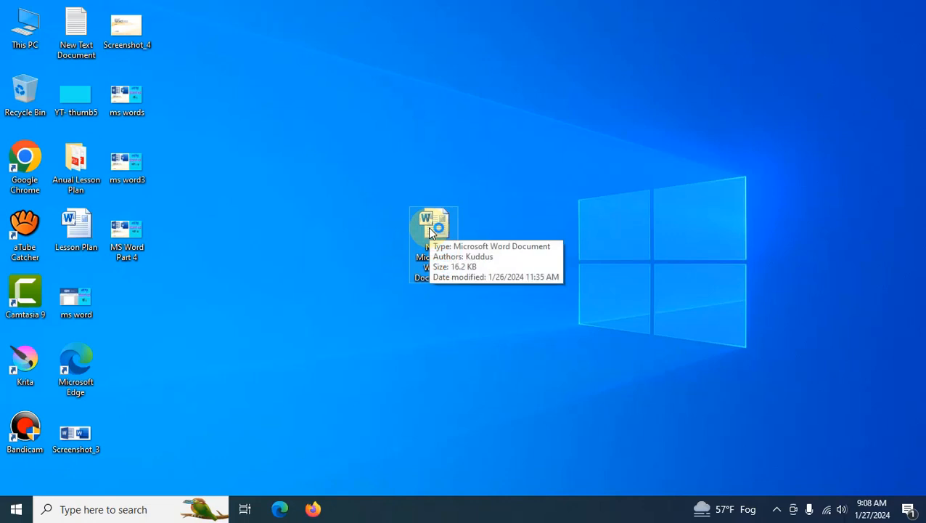
pyautogui.doubleClick(430, 230)
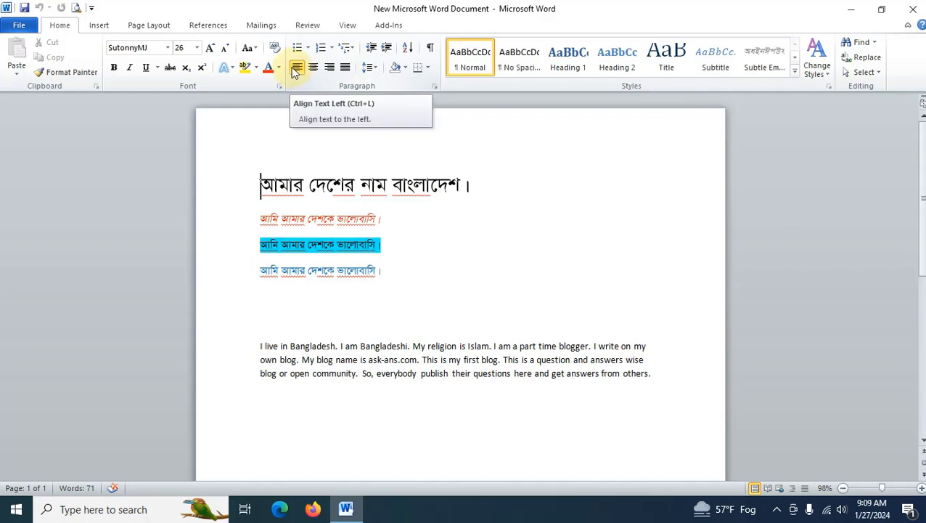
pyautogui.click(295, 70)
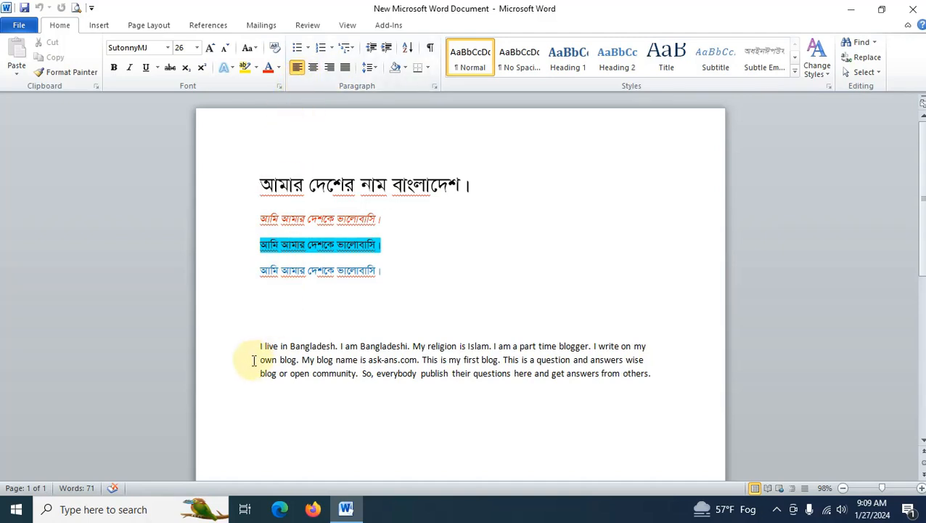
# Try center, right and justified alignment on the English paragraph, finishing with left alignment
pyautogui.moveTo(255, 346); pyautogui.dragTo(654, 375)
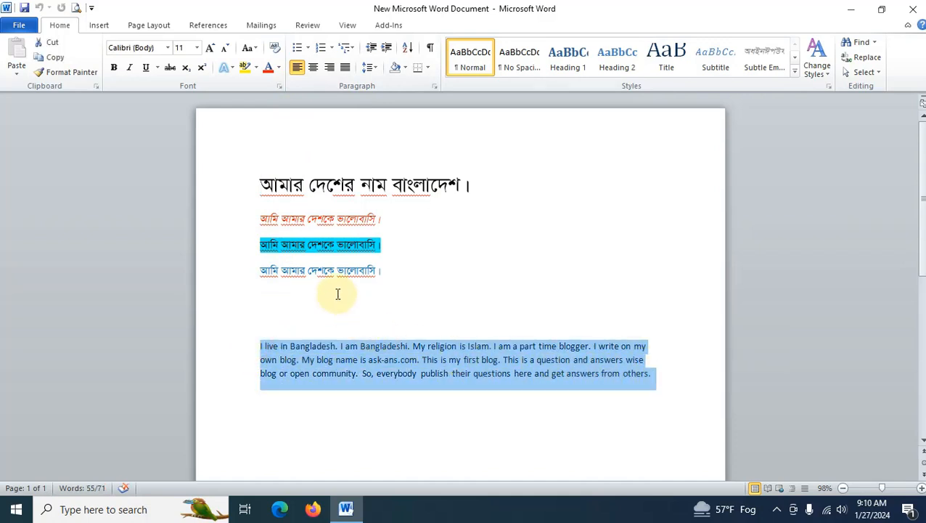
pyautogui.click(313, 71)
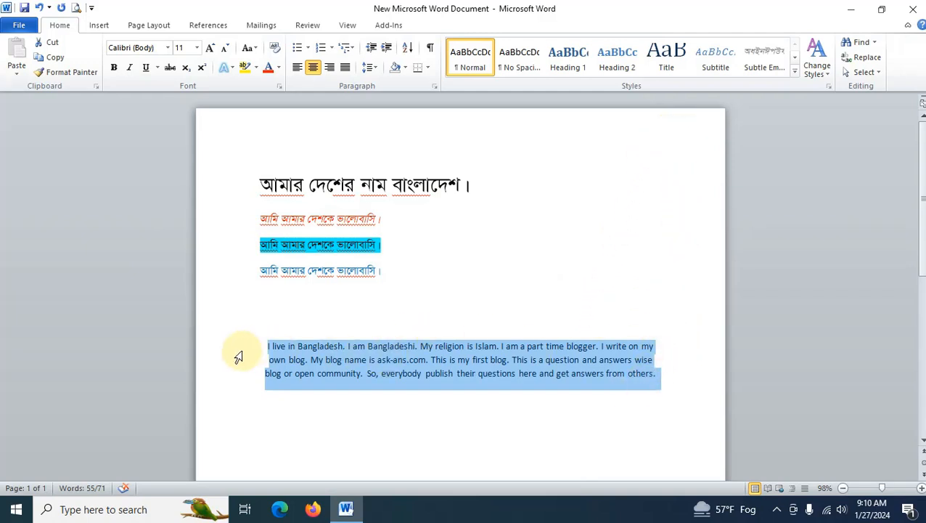
pyautogui.click(329, 67)
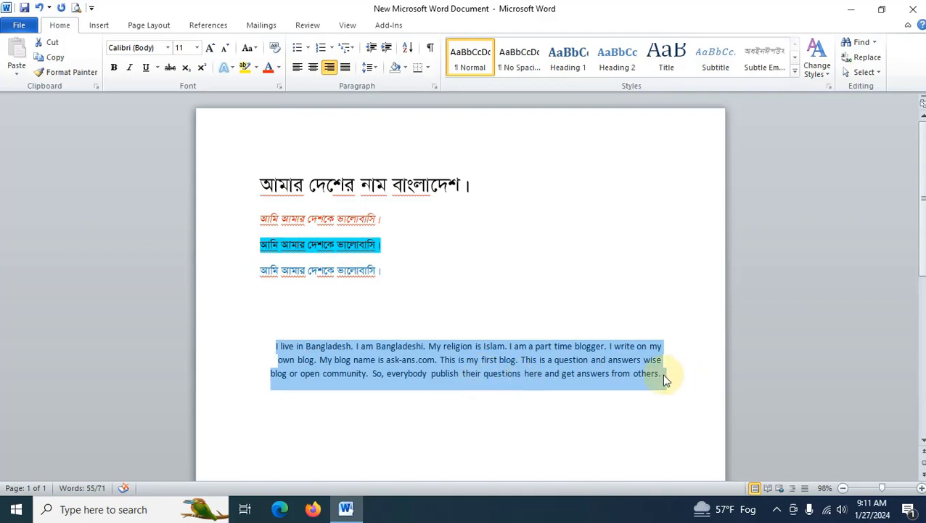
pyautogui.click(346, 67)
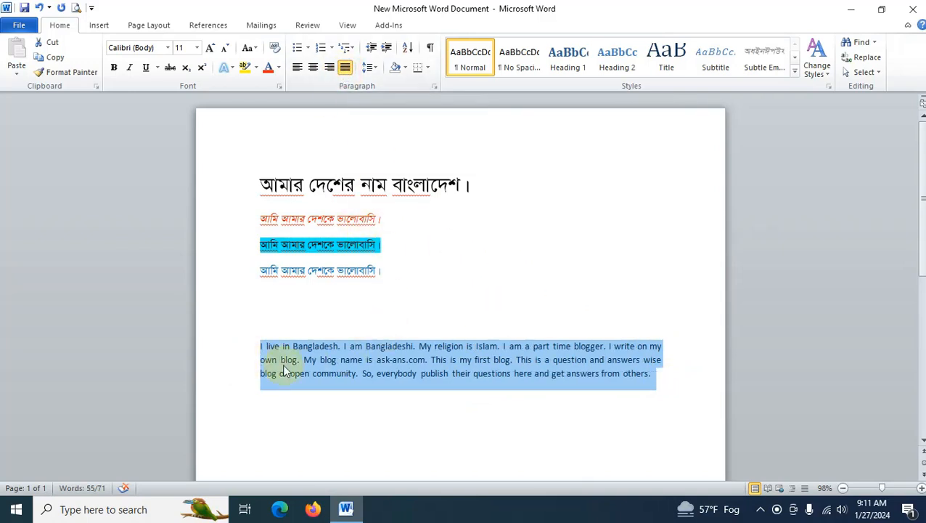
pyautogui.click(314, 356)
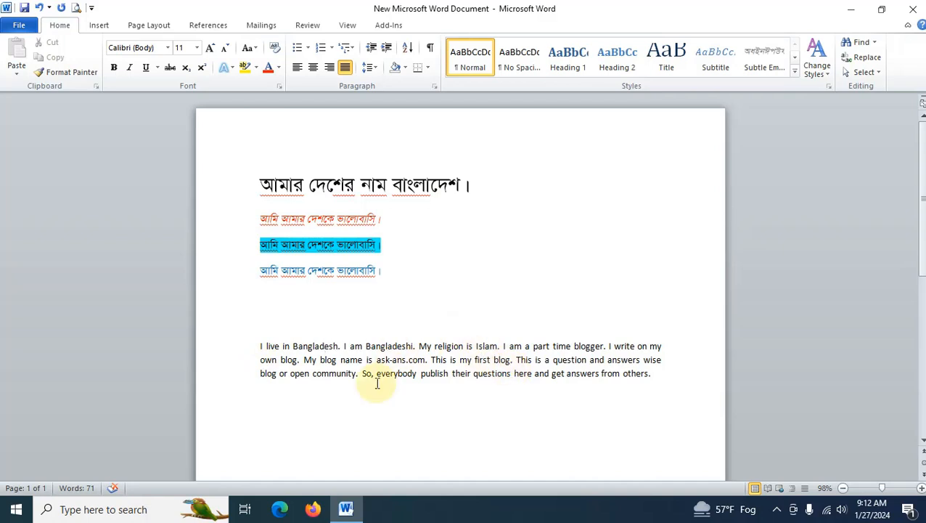
pyautogui.click(298, 67)
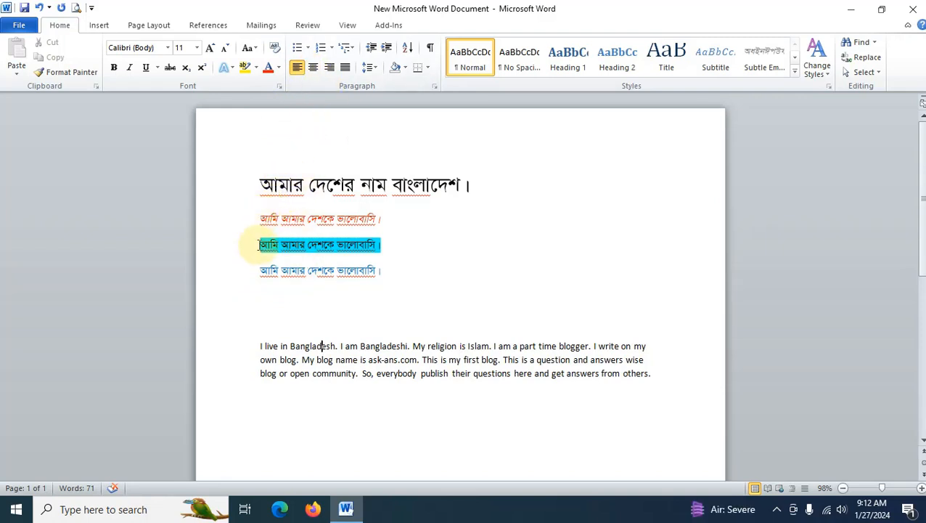
# Try center, right and justified alignment on the three small Bengali lines, finishing with left alignment
pyautogui.moveTo(252, 218); pyautogui.dragTo(411, 276)
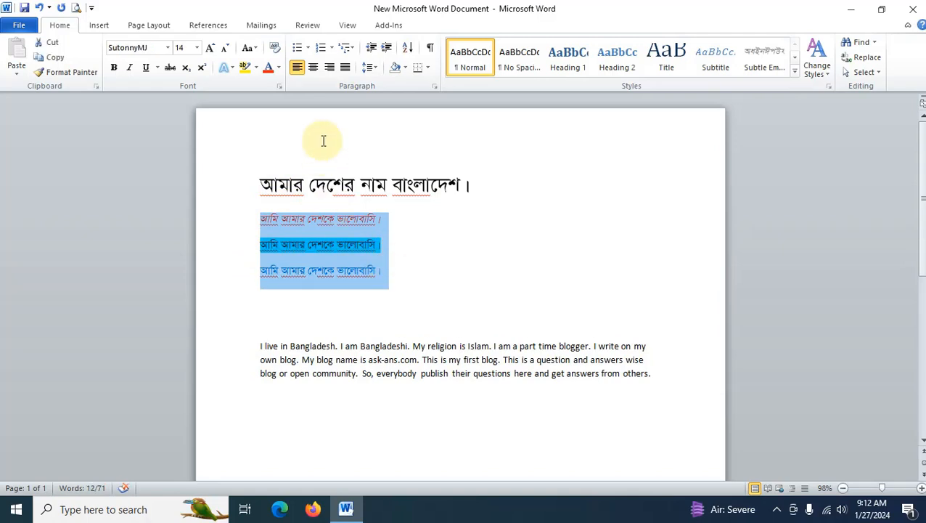
pyautogui.click(313, 69)
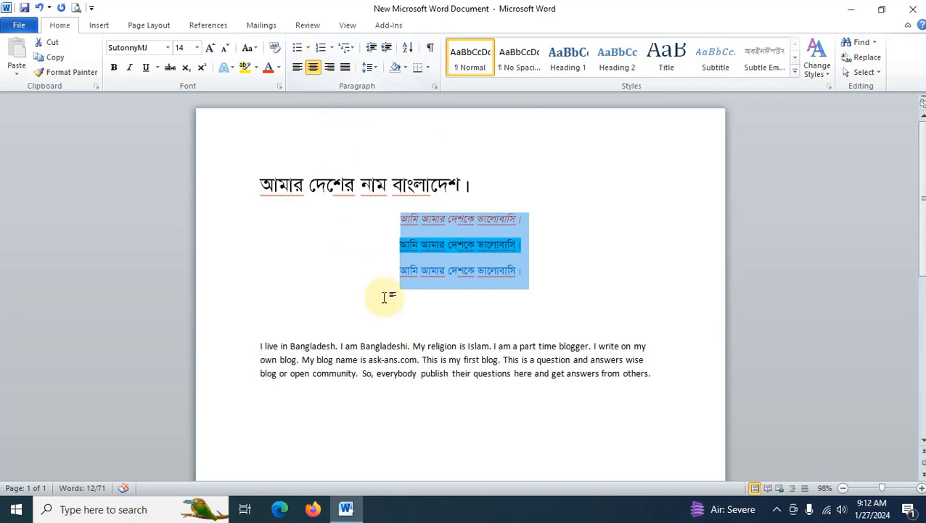
pyautogui.click(329, 69)
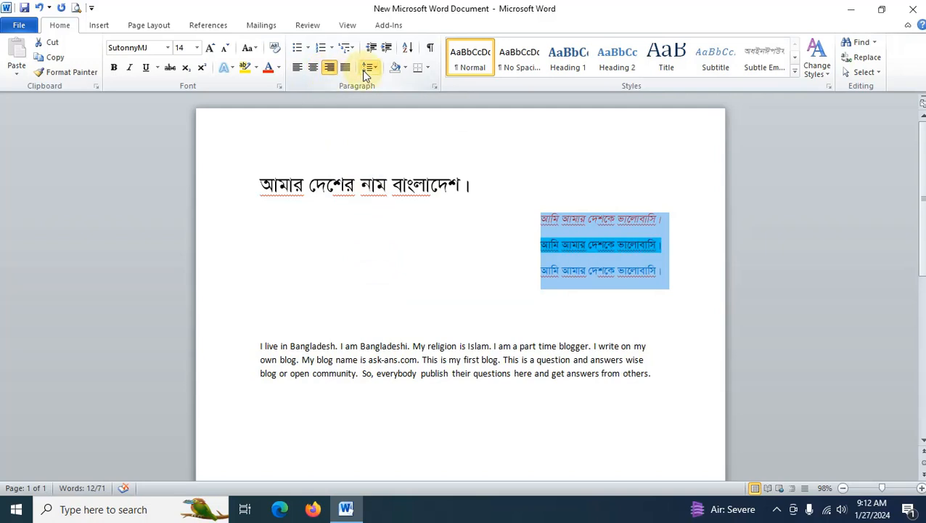
pyautogui.click(346, 68)
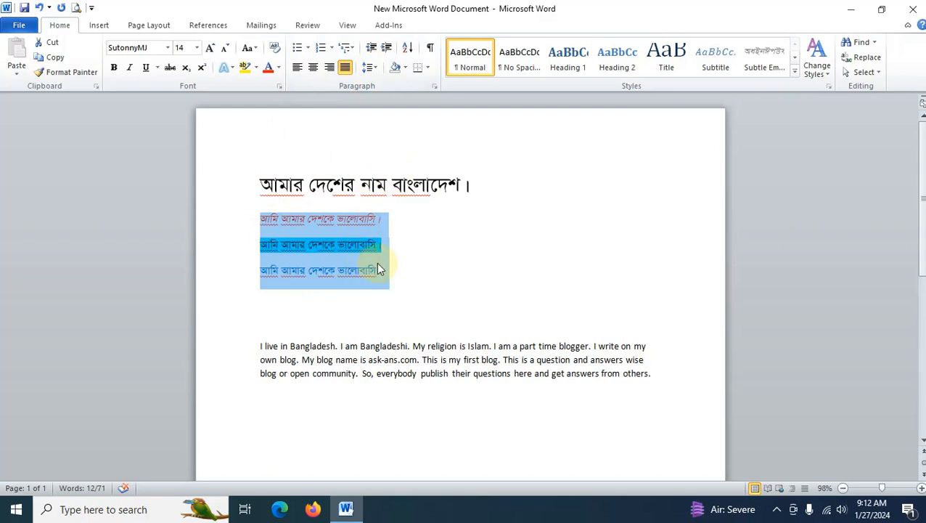
pyautogui.click(411, 250)
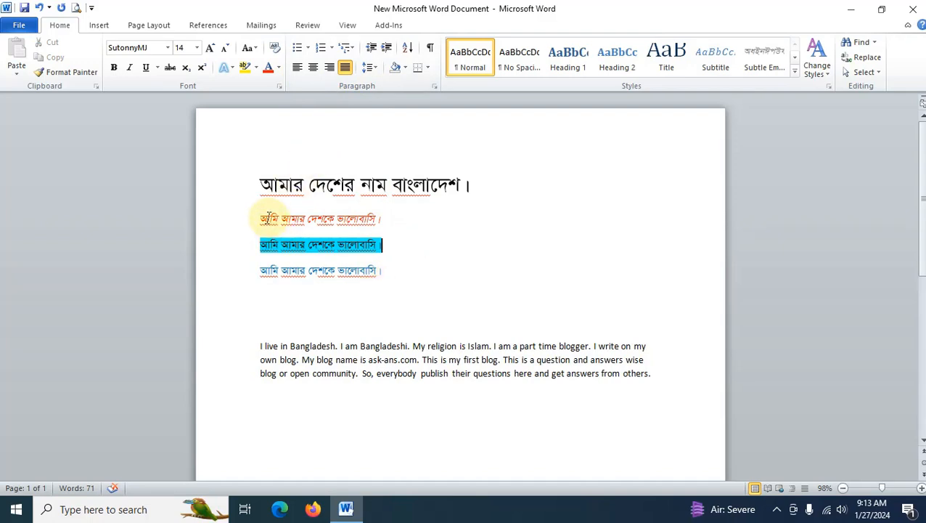
pyautogui.moveTo(259, 215); pyautogui.dragTo(364, 293)
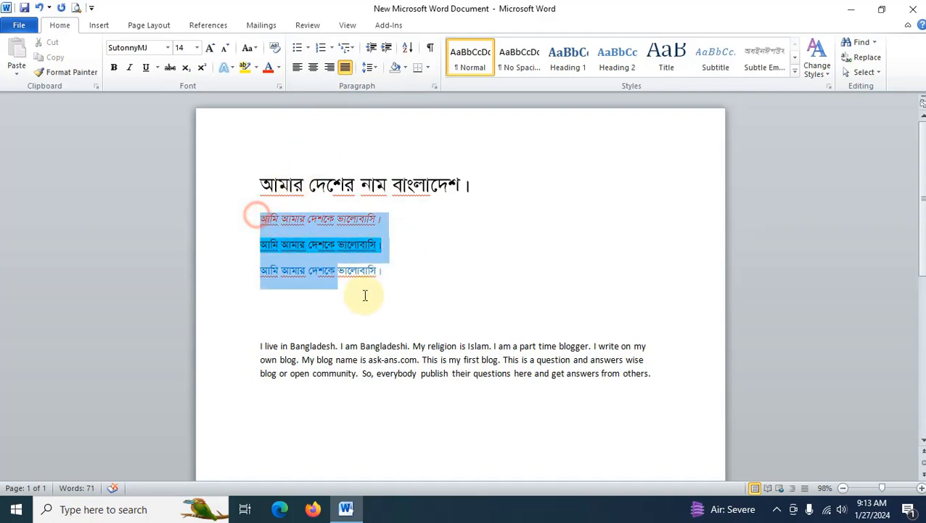
pyautogui.click(297, 69)
pyautogui.click(417, 233)
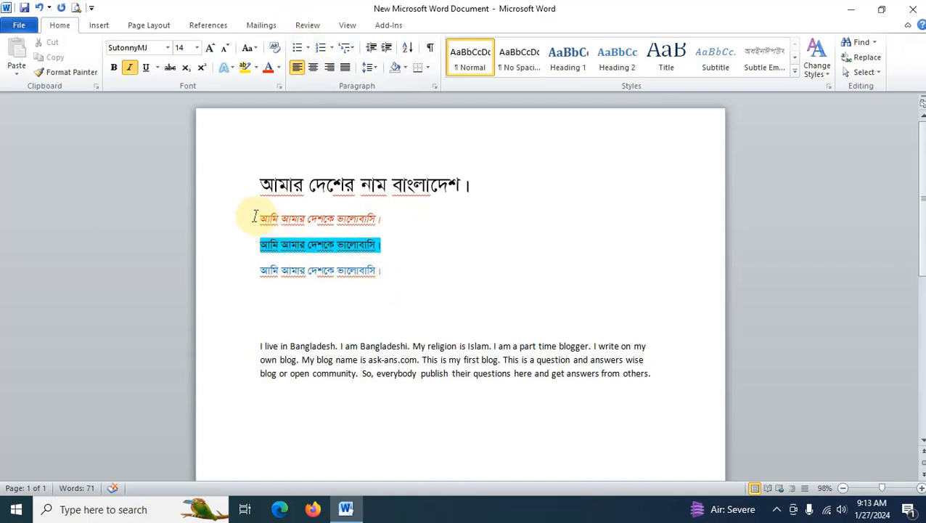
# Turn the three small Bengali lines below the heading into a bulleted list with the default round bullet
pyautogui.moveTo(254, 214); pyautogui.dragTo(416, 273)
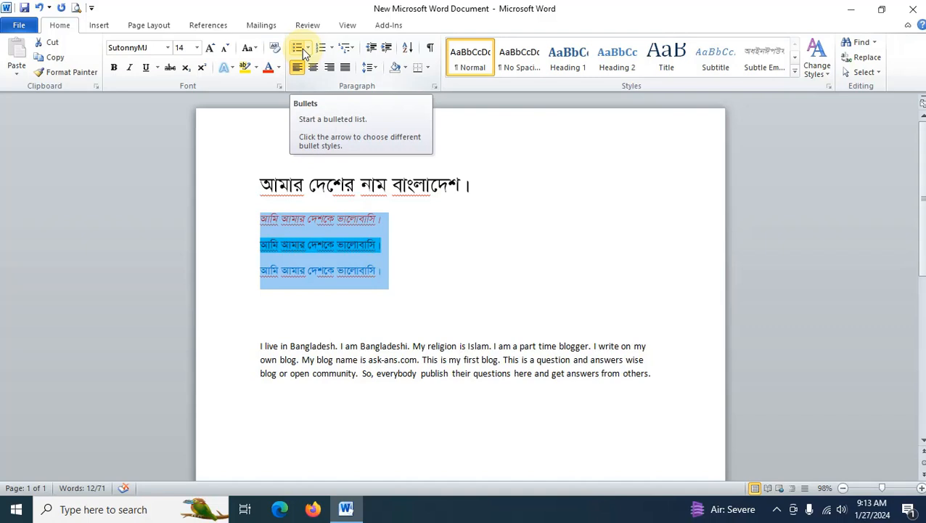
pyautogui.click(297, 49)
pyautogui.click(437, 279)
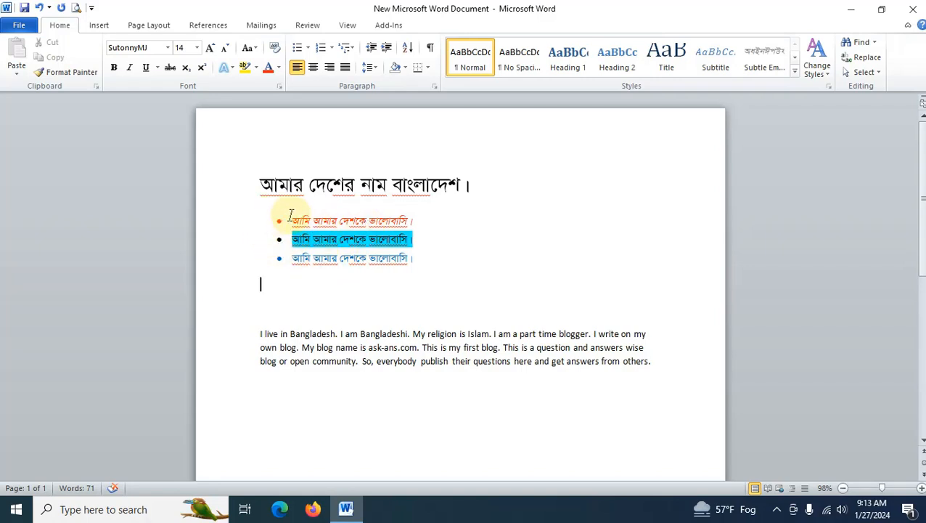
# Change the bullets of the three Bengali lines to the four-diamond style from the Bullet Library
pyautogui.moveTo(293, 217); pyautogui.dragTo(455, 270)
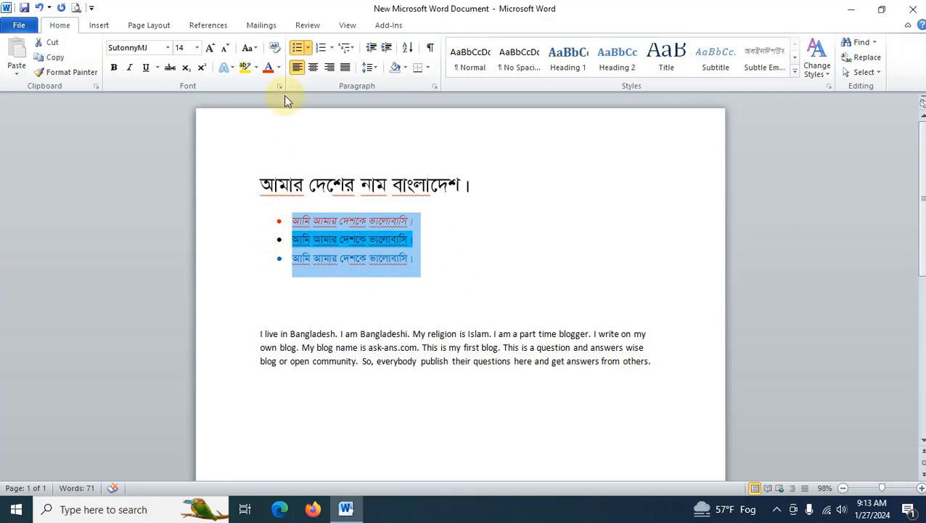
pyautogui.click(309, 48)
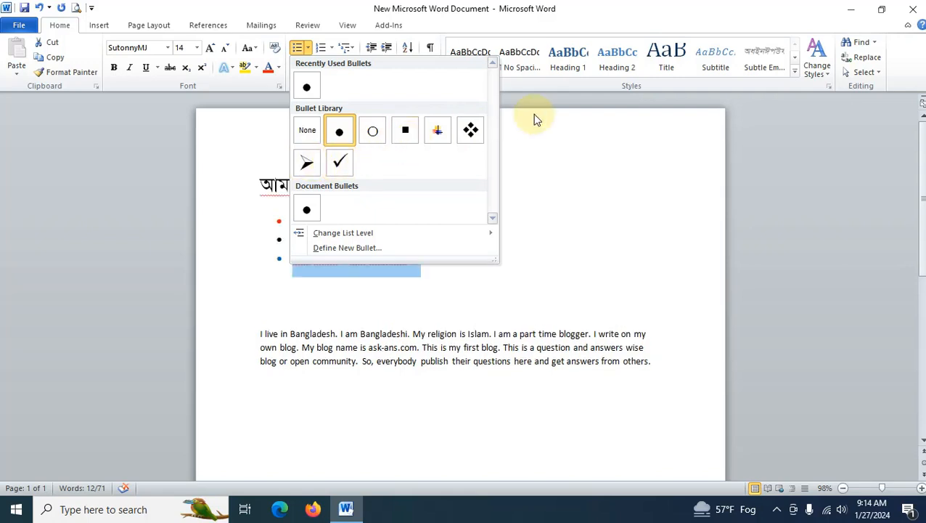
pyautogui.click(471, 136)
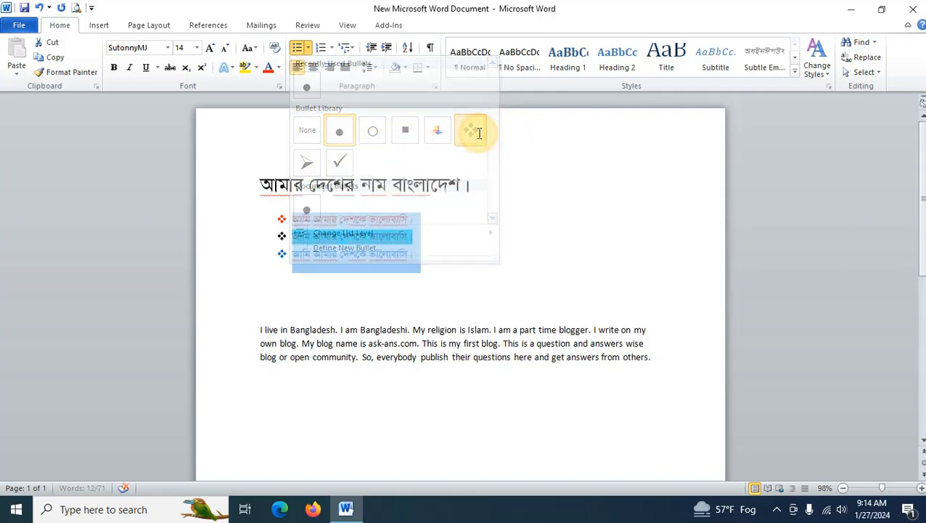
pyautogui.click(337, 284)
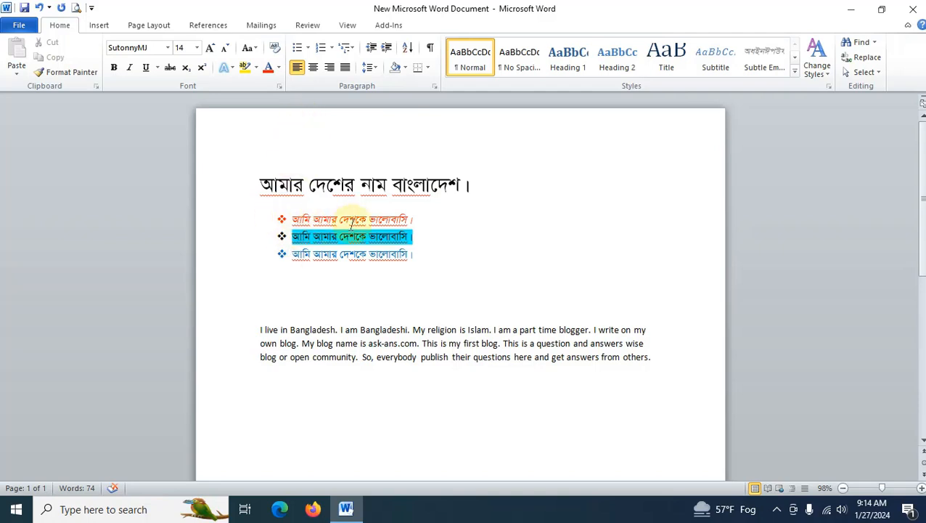
pyautogui.click(395, 276)
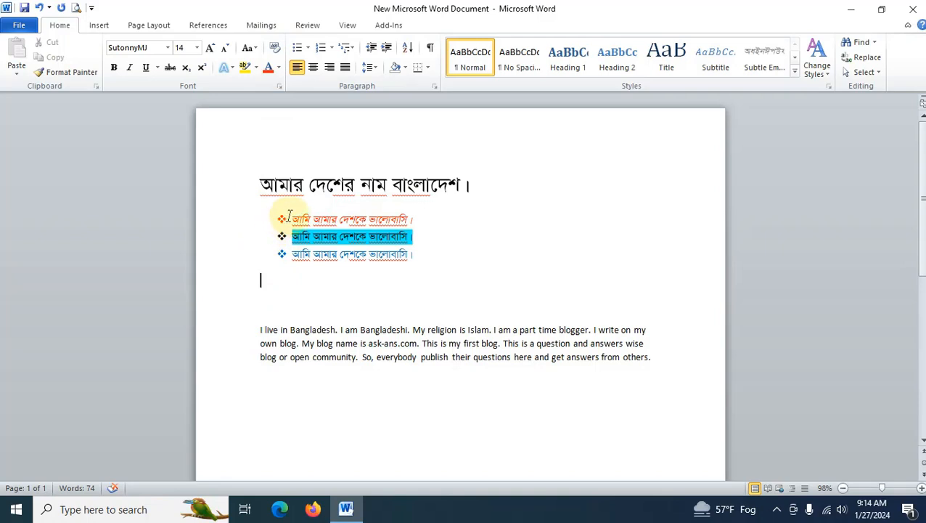
# Convert the three bulleted Bengali lines to a numbered list using the 1. 2. 3. format from the Numbering Library
pyautogui.moveTo(284, 218); pyautogui.dragTo(413, 267)
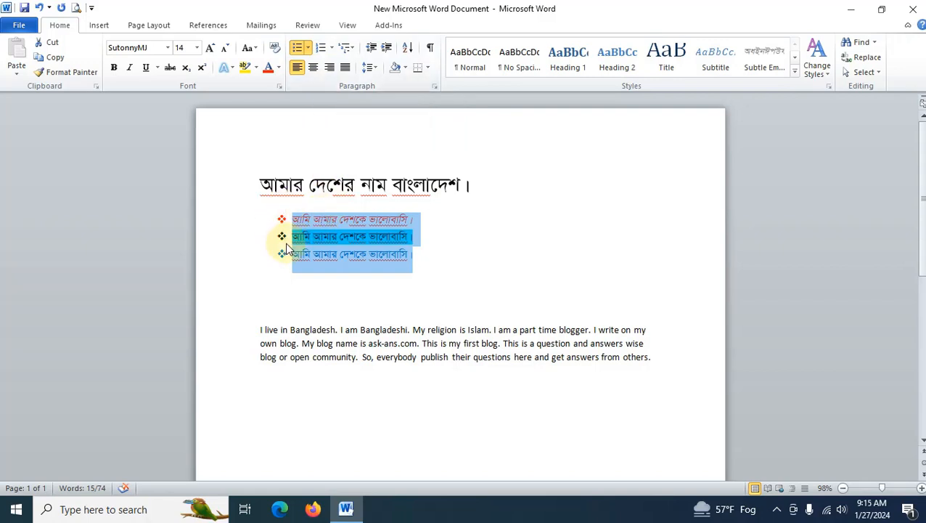
pyautogui.click(325, 49)
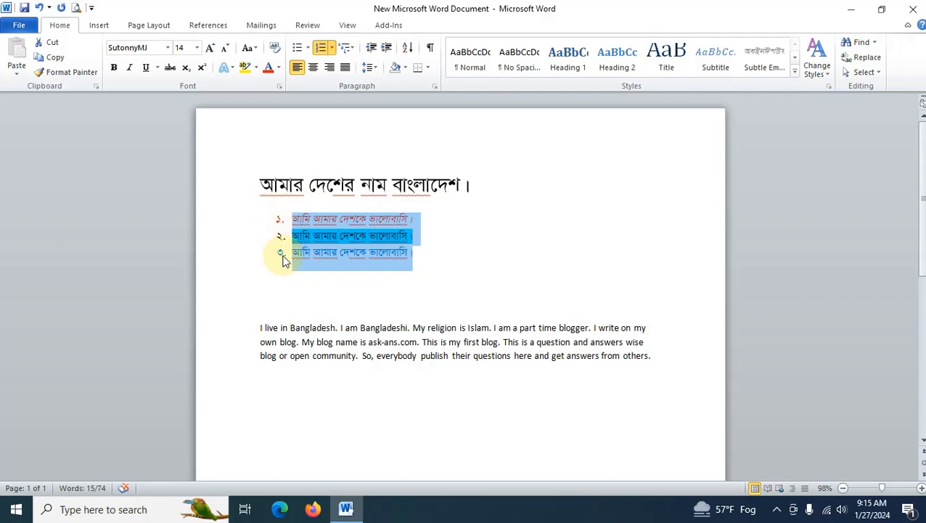
pyautogui.click(333, 50)
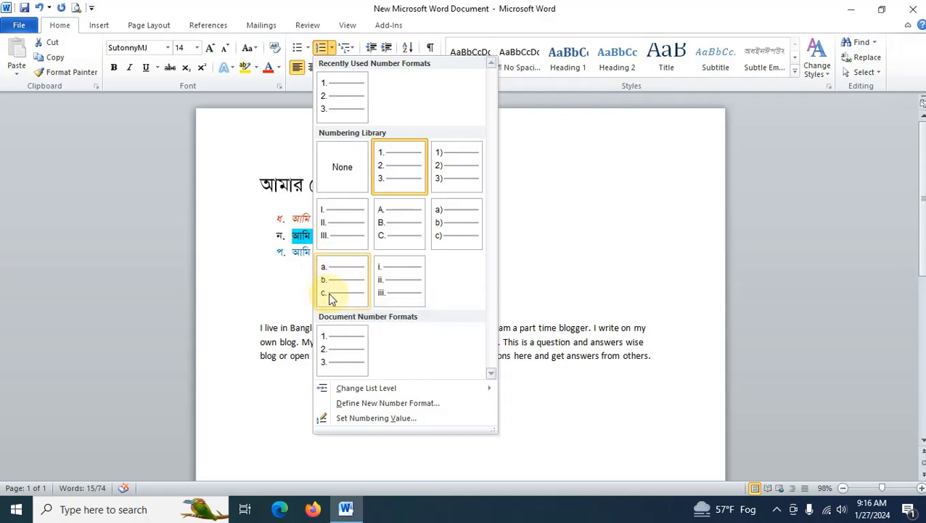
pyautogui.click(413, 156)
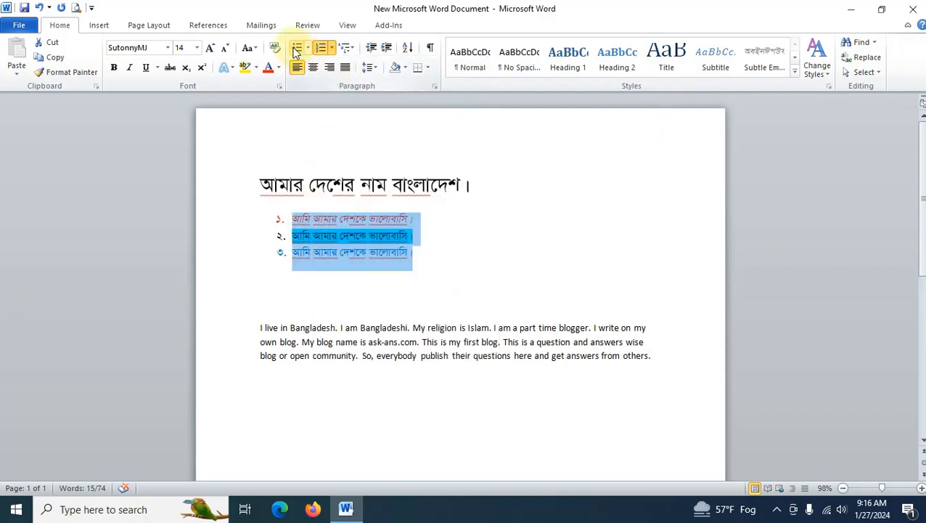
# Preview the multilevel list styles in the List Library for the numbered lines without applying any
pyautogui.click(351, 51)
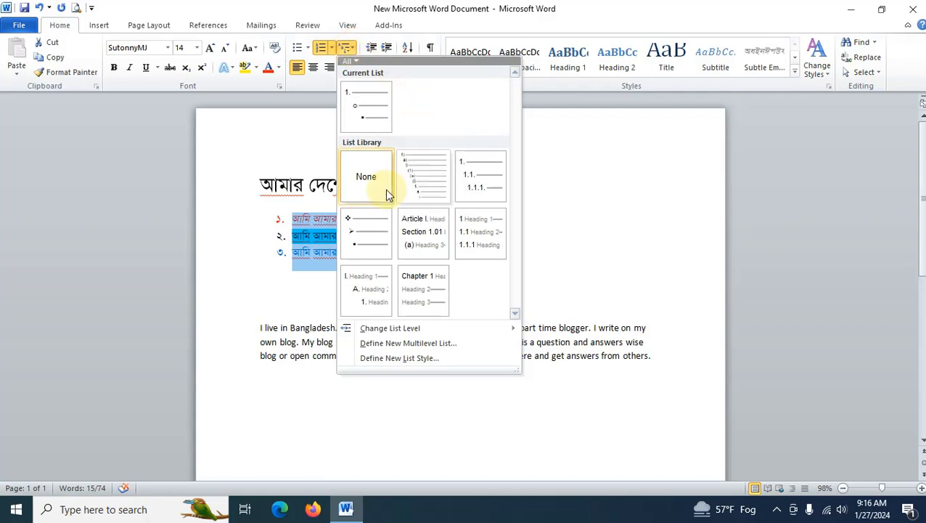
pyautogui.moveTo(422, 163)
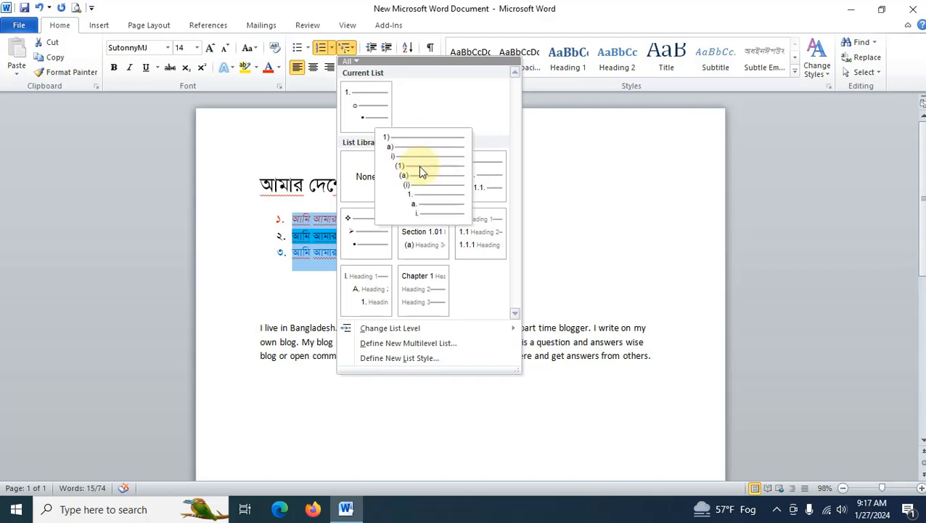
pyautogui.moveTo(485, 168)
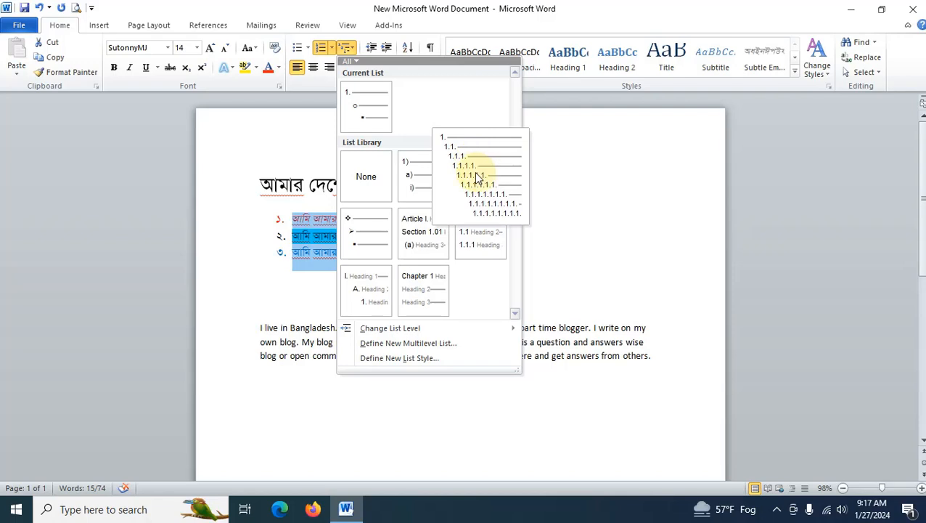
pyautogui.moveTo(414, 250)
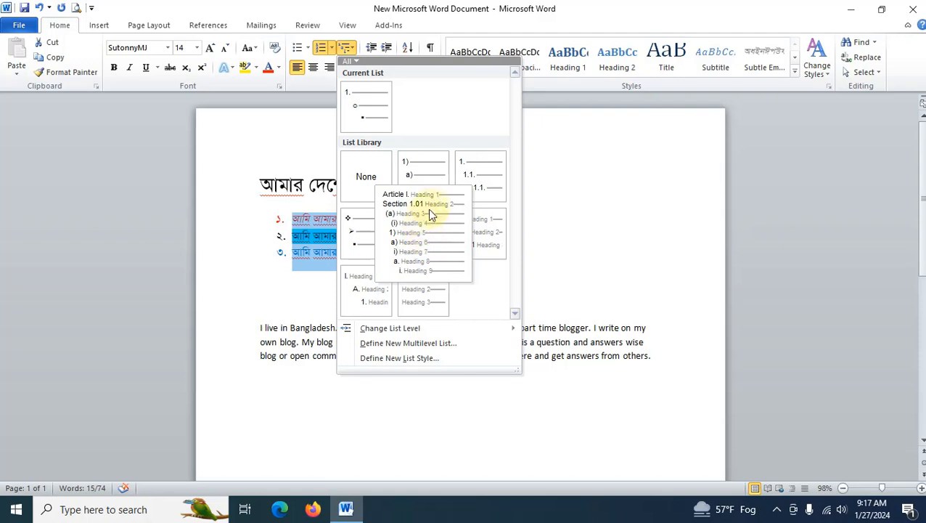
pyautogui.moveTo(470, 226)
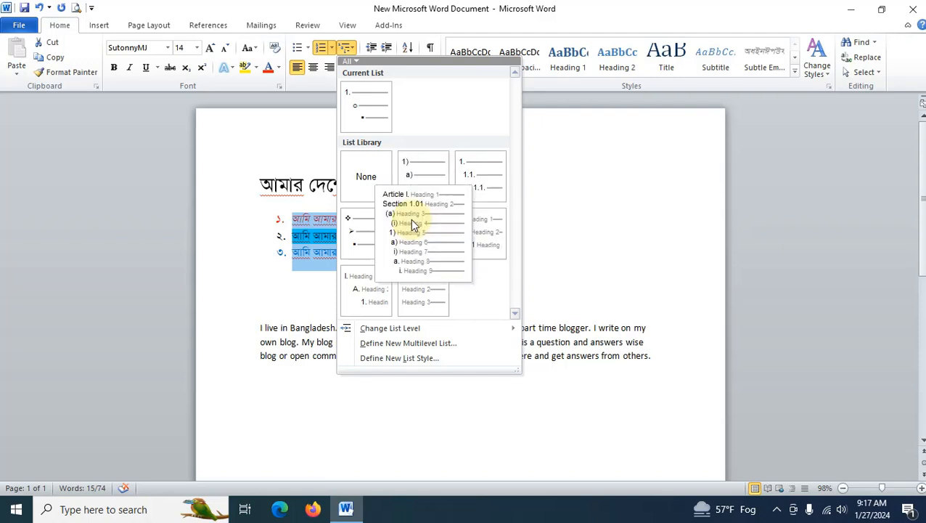
pyautogui.moveTo(367, 245)
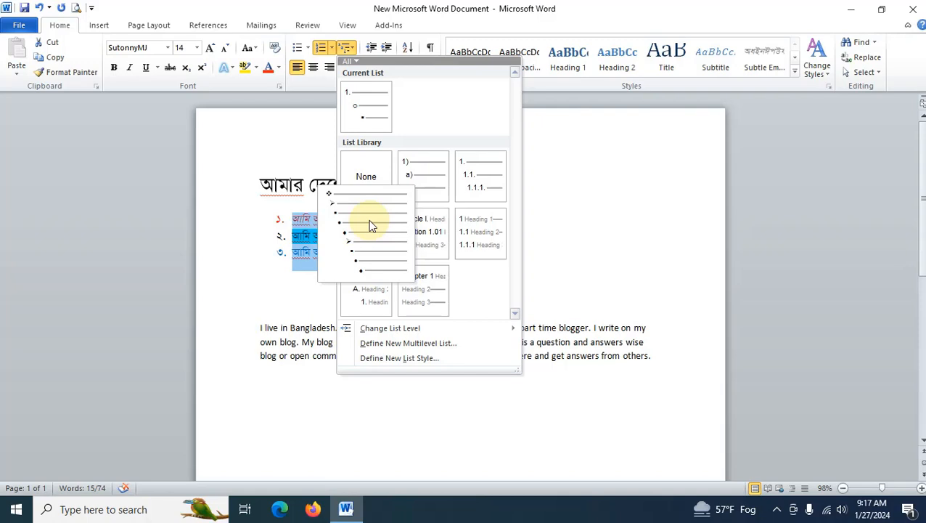
pyautogui.click(275, 275)
# Add a fourth numbered item reading "মমল" after the third Bengali line and start another item below it
pyautogui.click(435, 251)
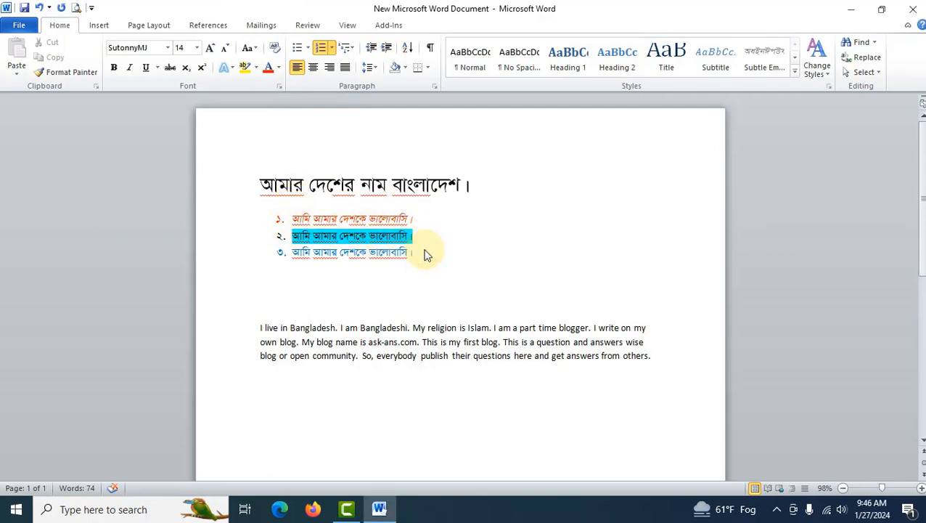
pyautogui.press('Return')
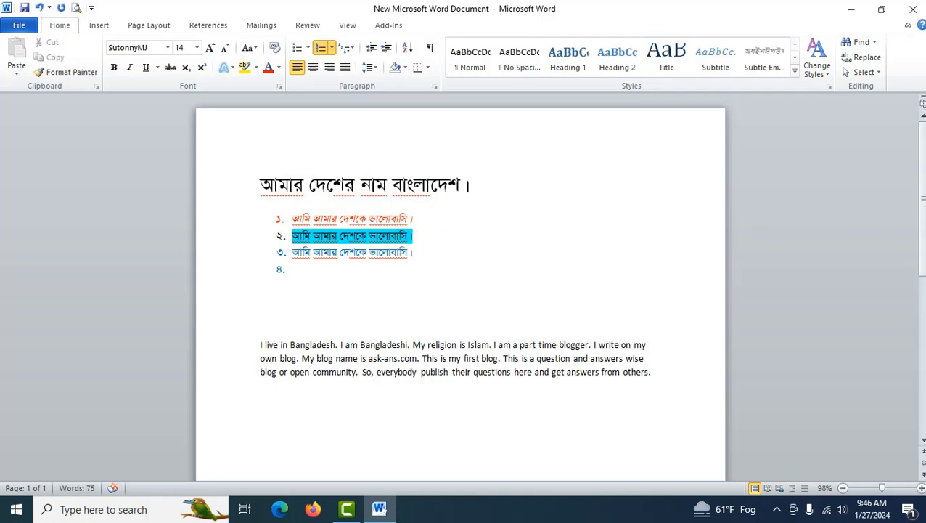
pyautogui.press('Return')
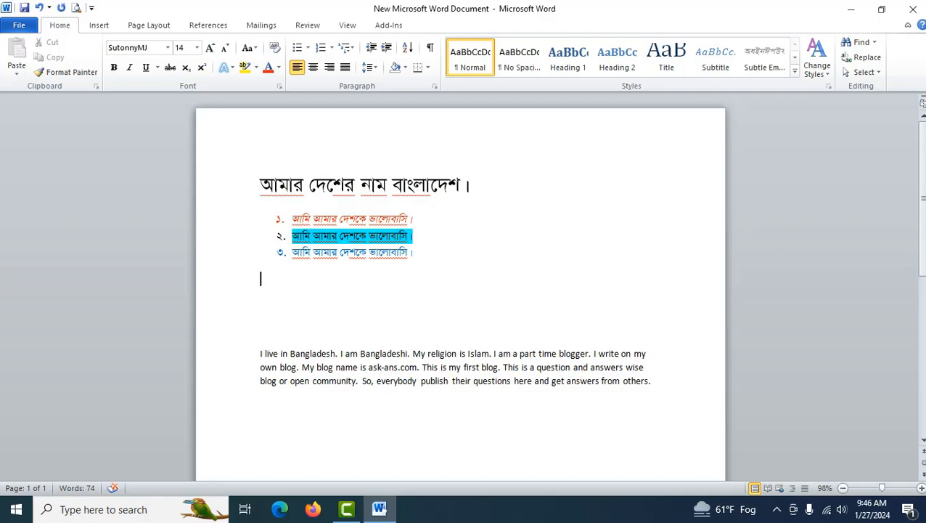
pyautogui.press('BackSpace')
pyautogui.press('Return')
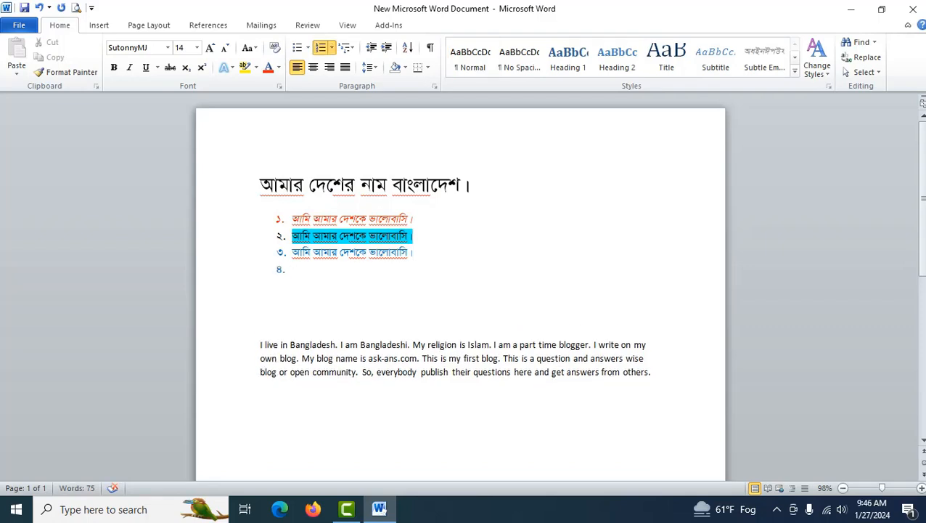
pyautogui.write('মমল')
pyautogui.press('Return')
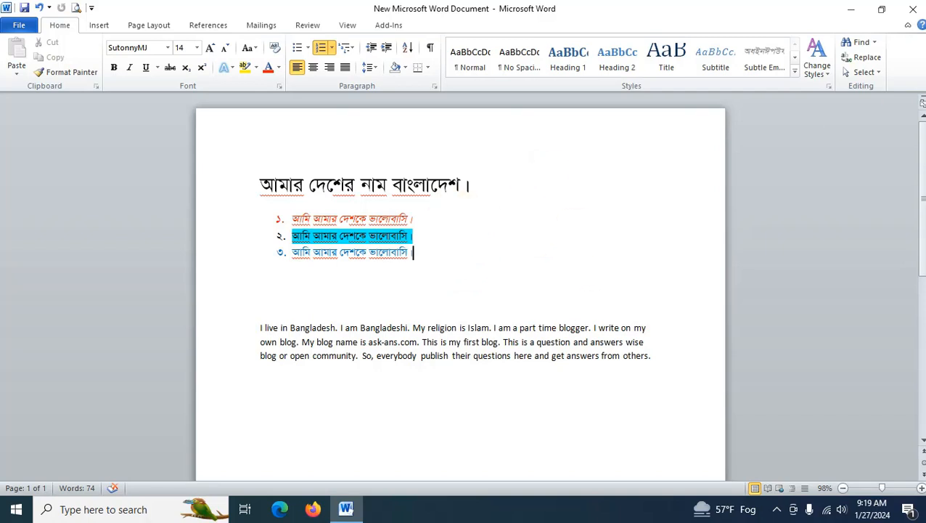
# Close the document without saving the changes
pyautogui.click(916, 9)
pyautogui.click(469, 285)
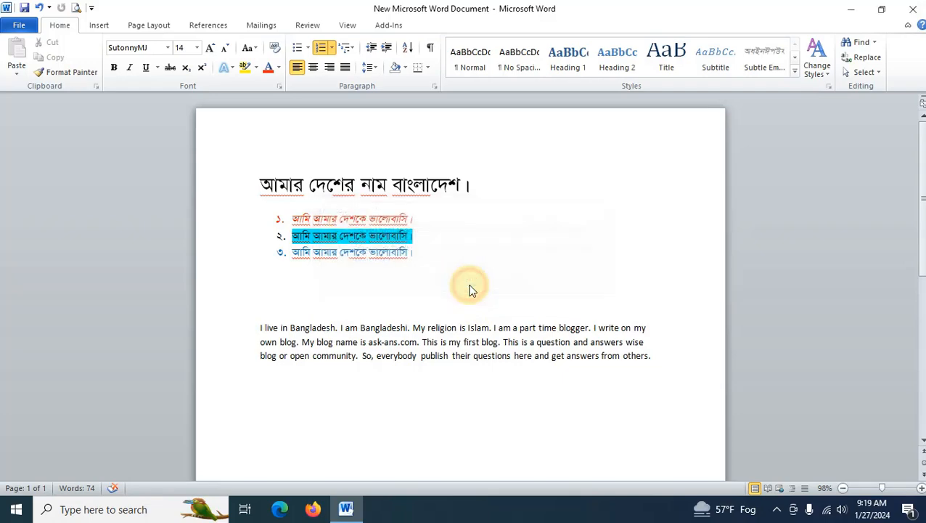